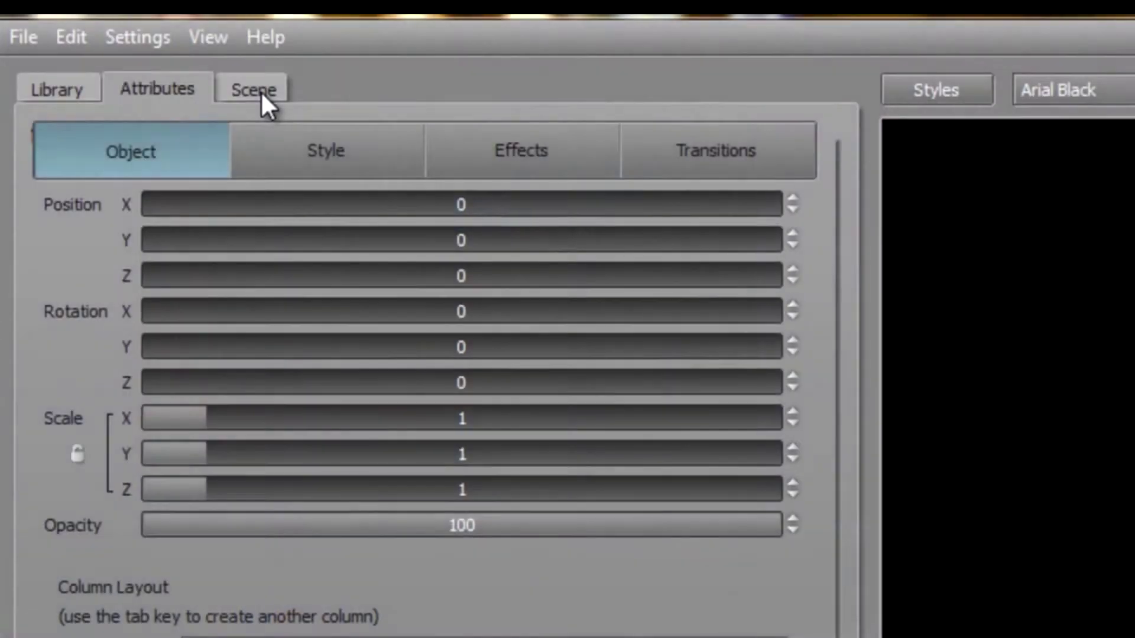
# Step: Show the Scene tab's Camera Settings and Light Settings for the LIFE OF IAN title
pyautogui.click(262, 91)
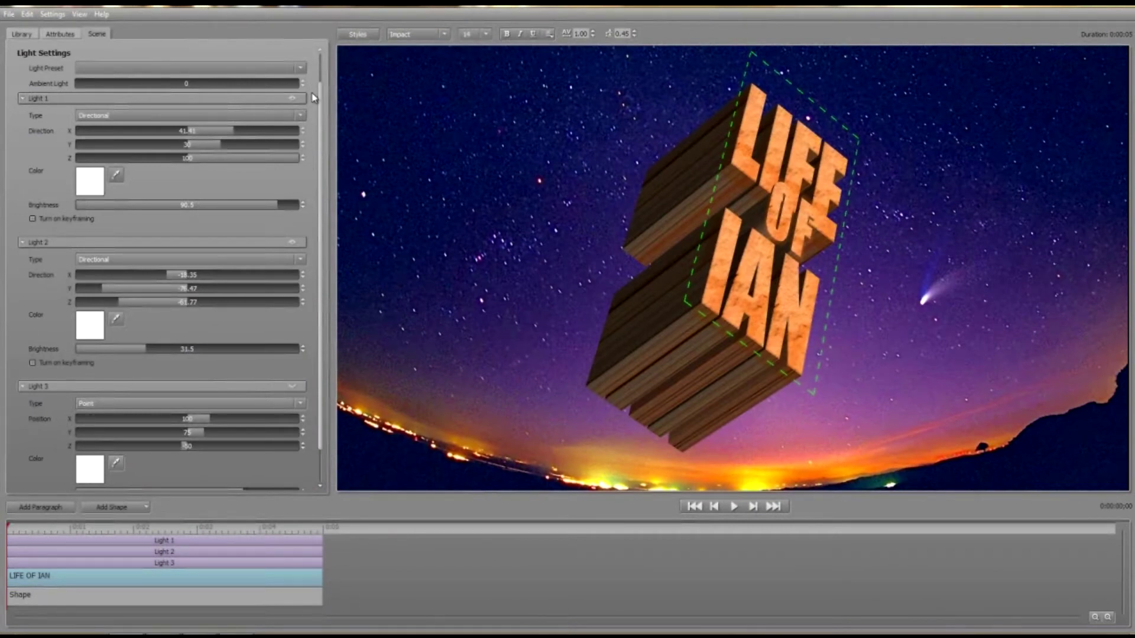
pyautogui.scroll(2, 325, 63)
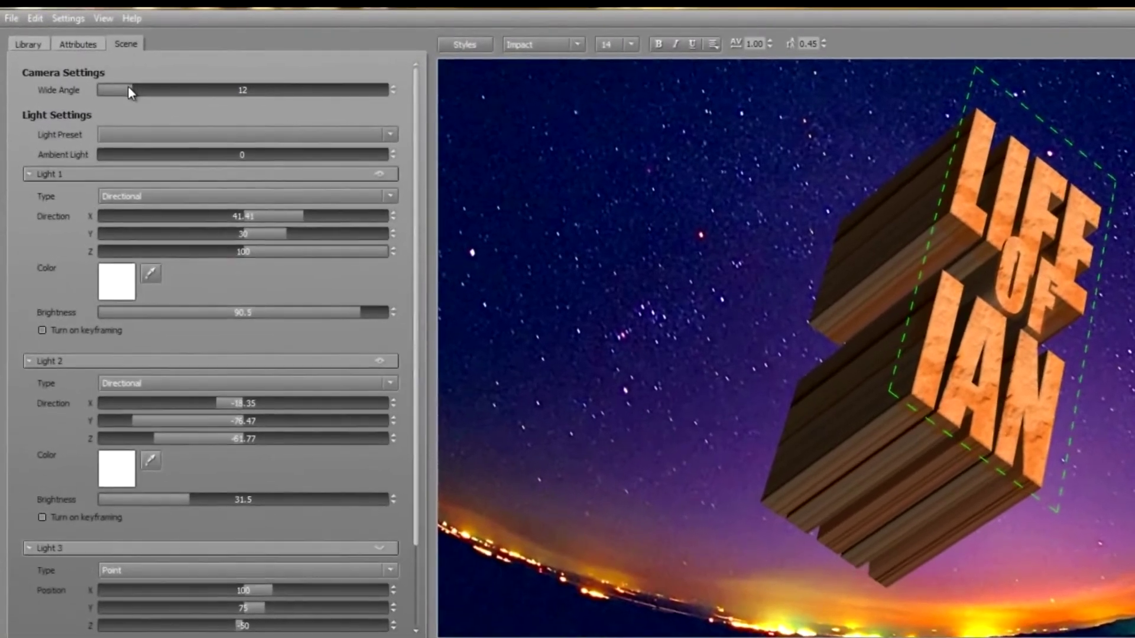
# Step: Increase the camera Wide Angle from 12 to about 28
pyautogui.moveTo(127, 89); pyautogui.dragTo(224, 76)
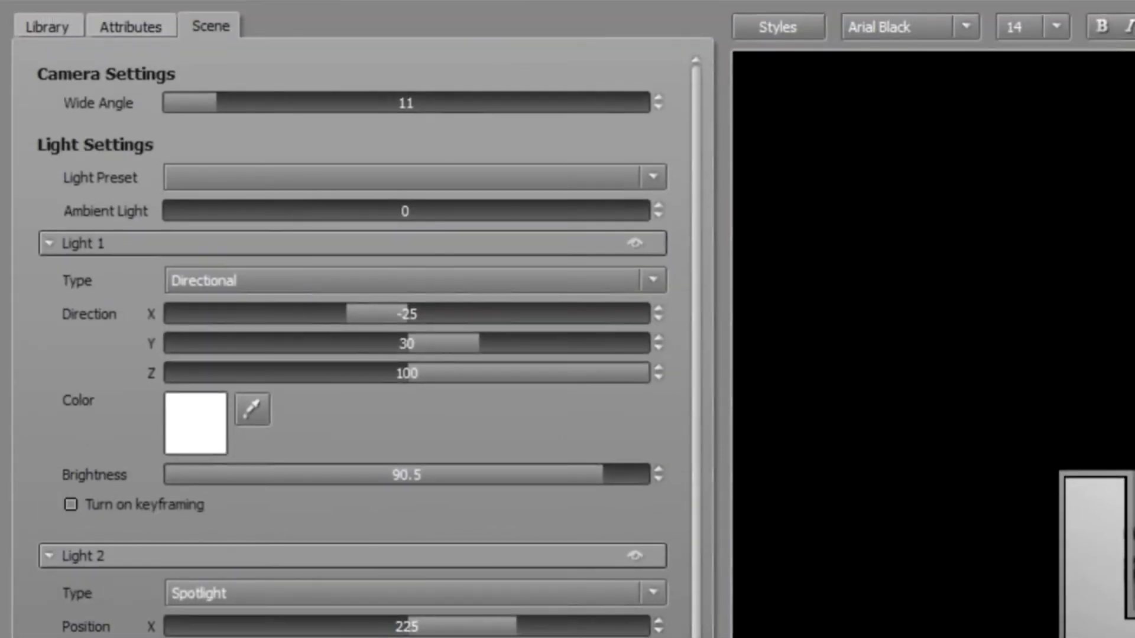
# Step: Apply the Bauer light preset, play the title, and push Ambient Light to maximum
pyautogui.click(654, 178)
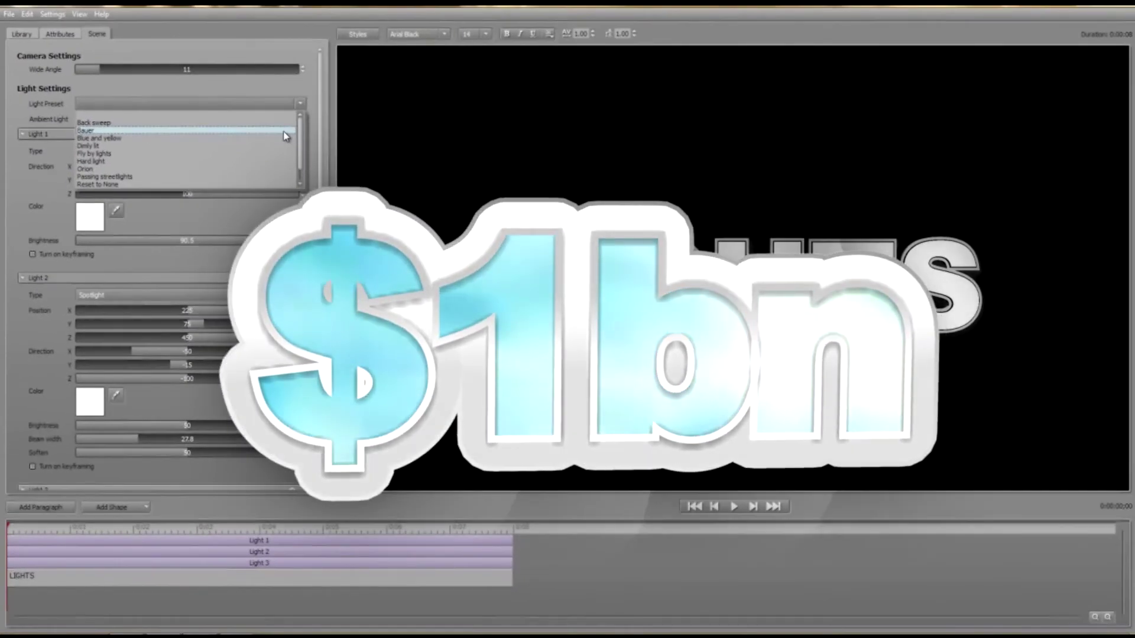
pyautogui.click(286, 136)
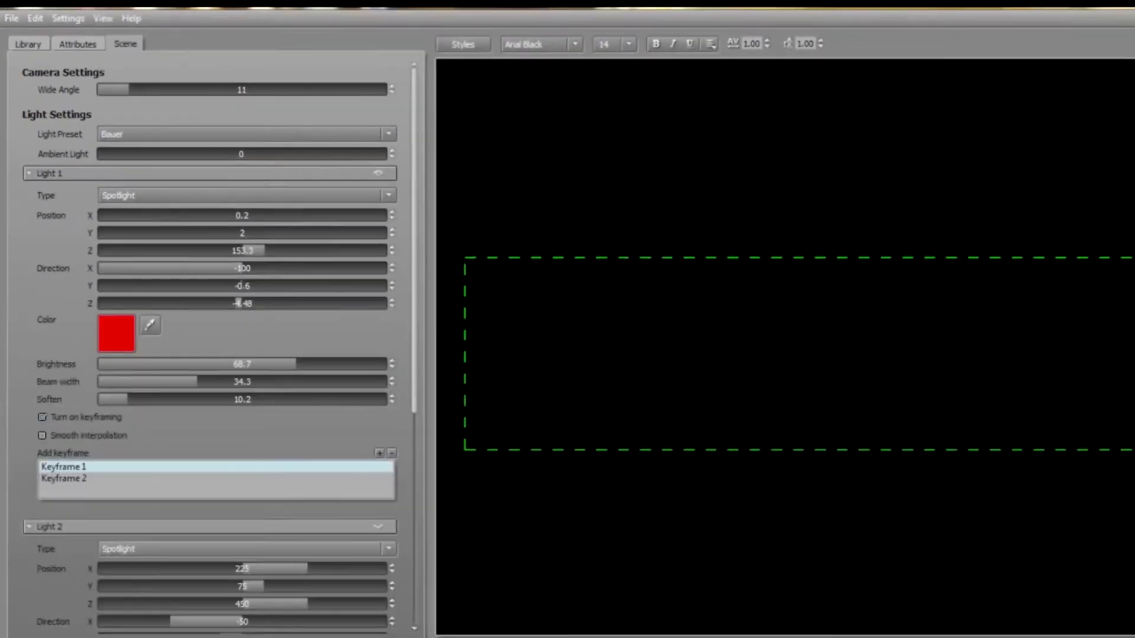
pyautogui.click(735, 506)
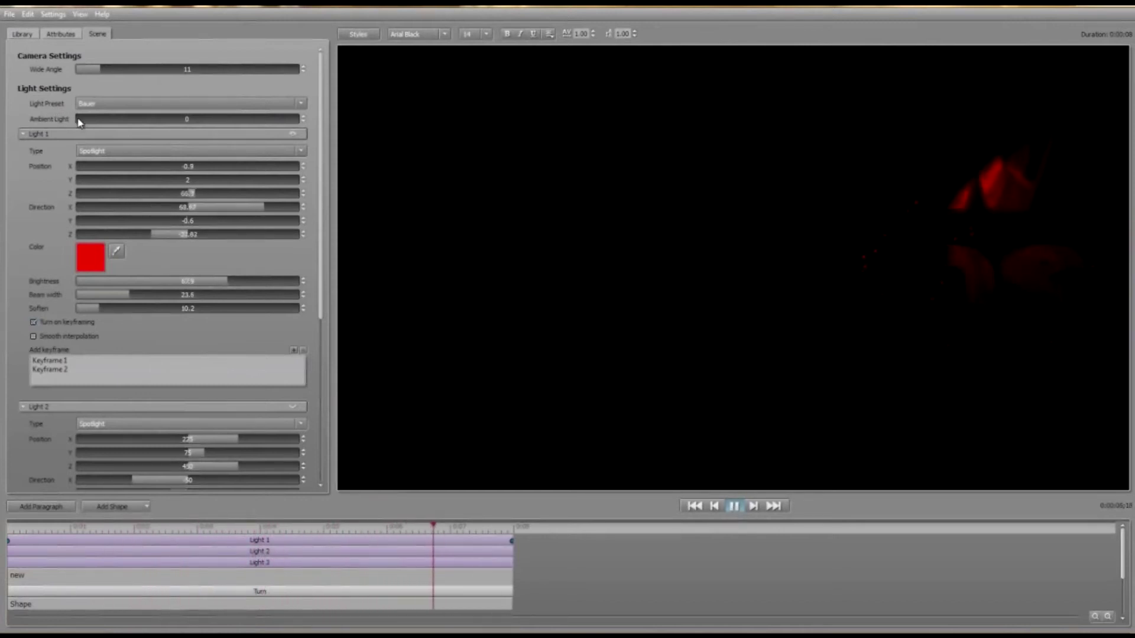
pyautogui.moveTo(79, 120); pyautogui.dragTo(227, 116)
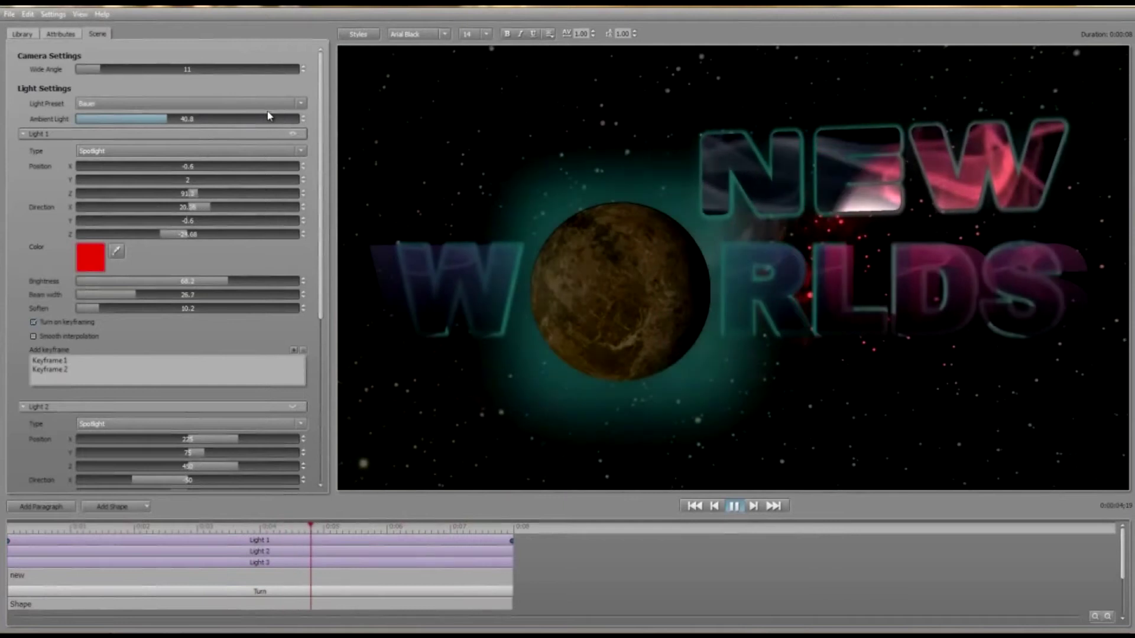
pyautogui.moveTo(389, 118); pyautogui.dragTo(518, 129)
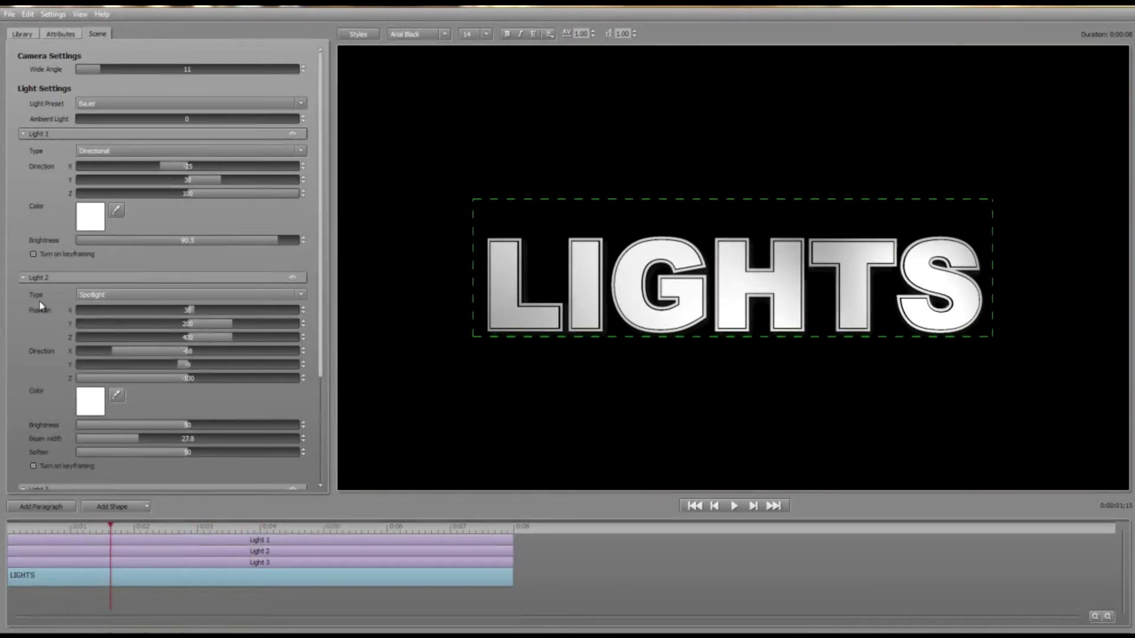
# Step: Toggle Light 1 off and on; keep Light 2 a spotlight and Light 1 directional
pyautogui.click(293, 135)
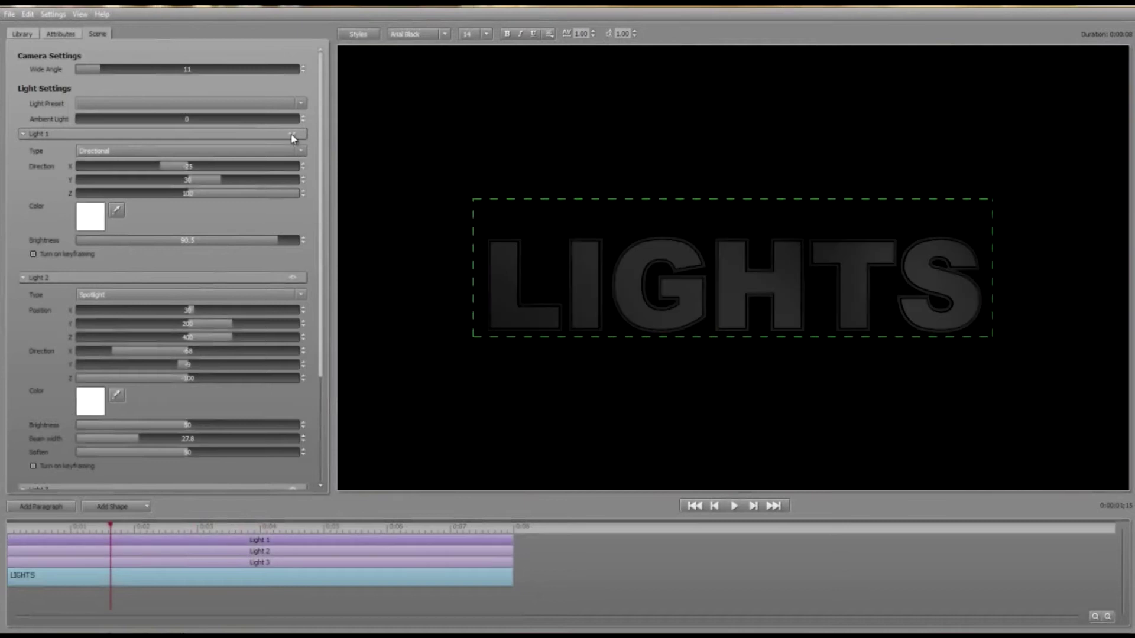
pyautogui.click(290, 134)
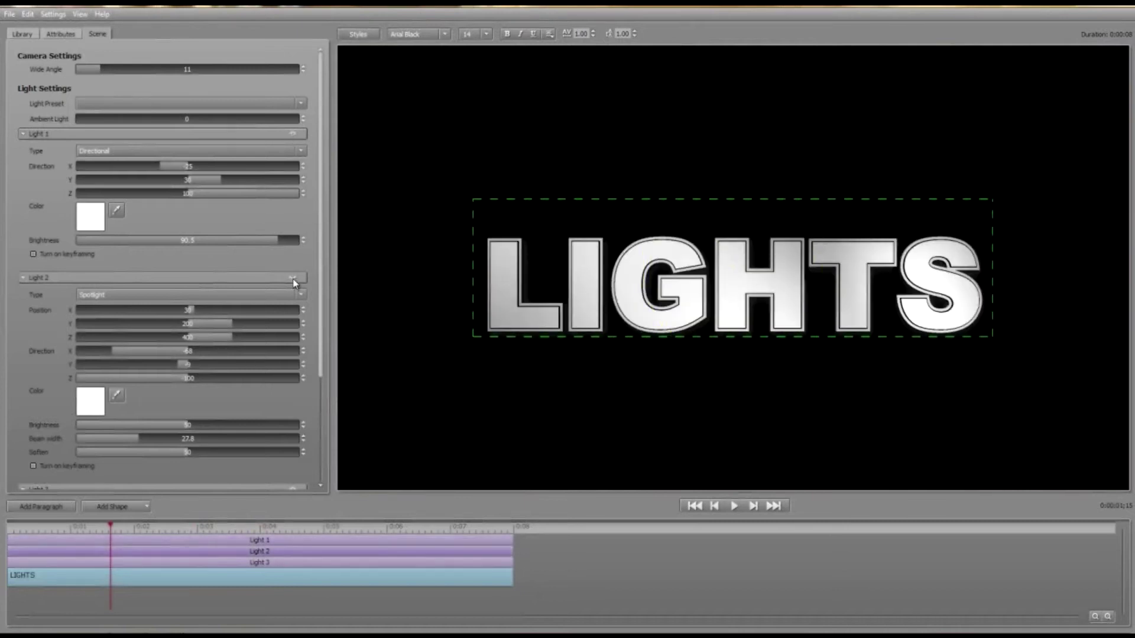
pyautogui.click(300, 294)
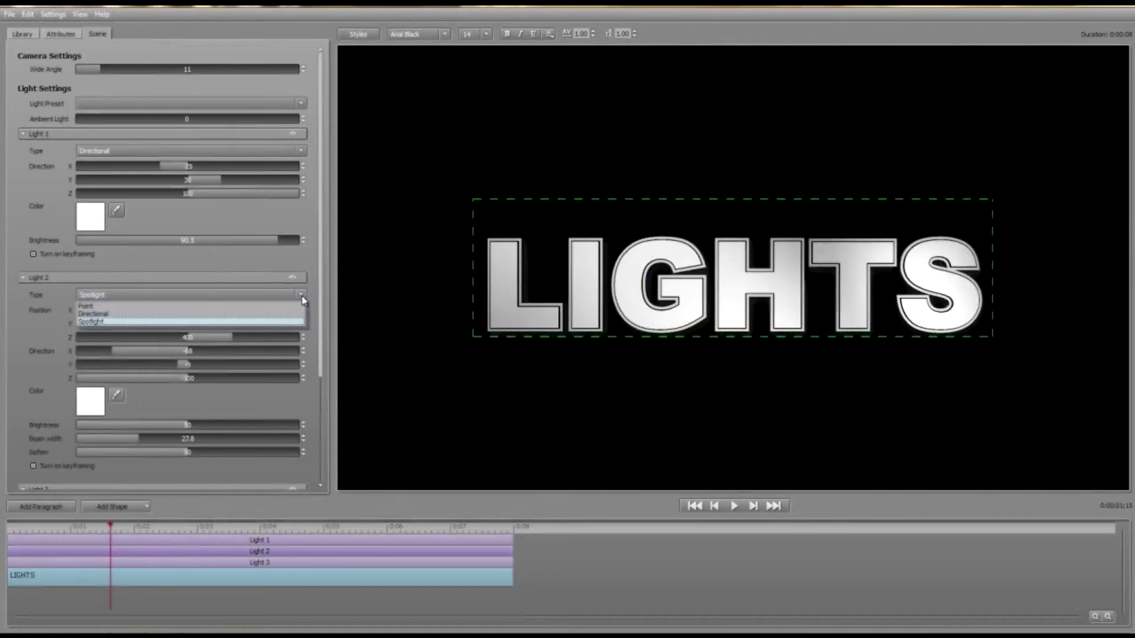
pyautogui.click(301, 294)
pyautogui.click(289, 152)
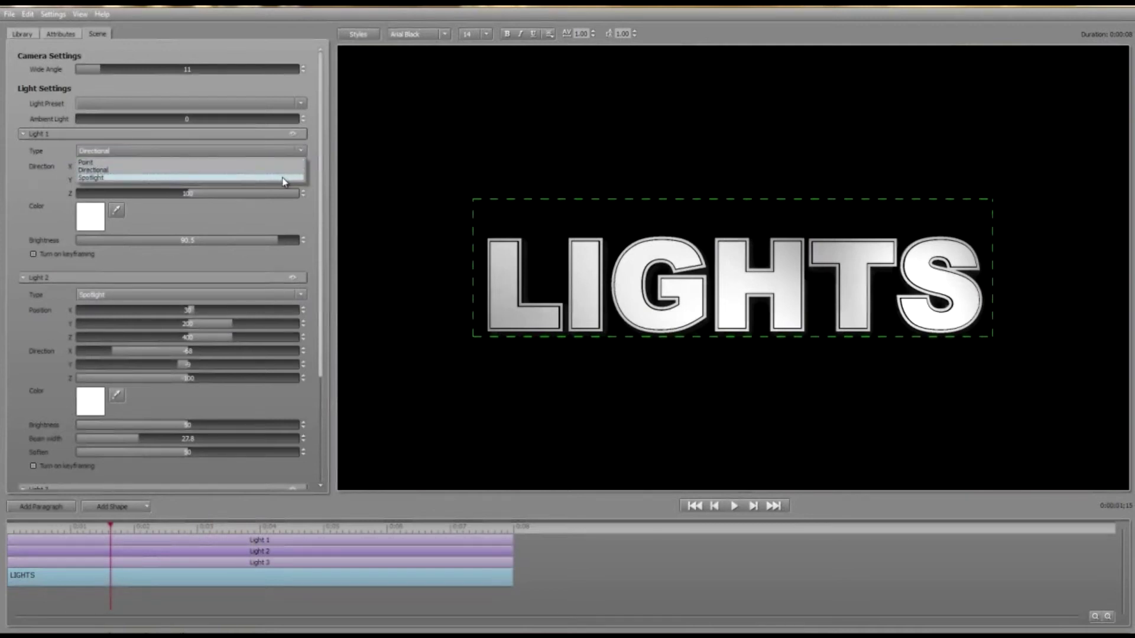
pyautogui.click(278, 216)
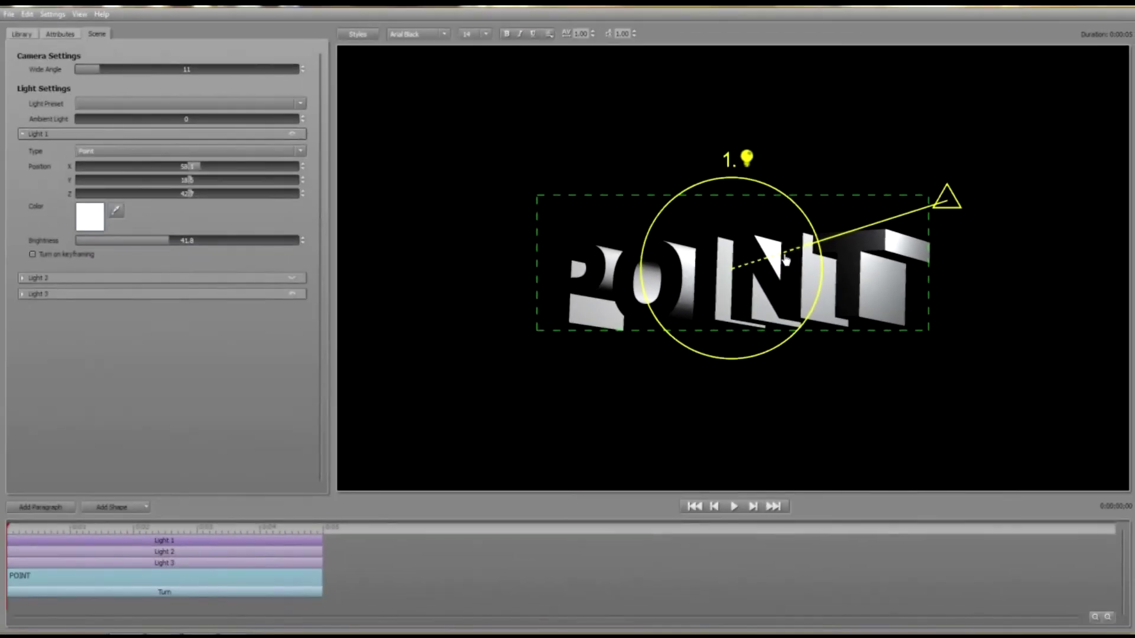
# Step: Move the point light left of centre over POINT and adjust its Z depth
pyautogui.moveTo(790, 257)
pyautogui.mouseDown()
pyautogui.moveTo(750, 266)
pyautogui.moveTo(925, 169)
pyautogui.moveTo(761, 266)
pyautogui.mouseUp()
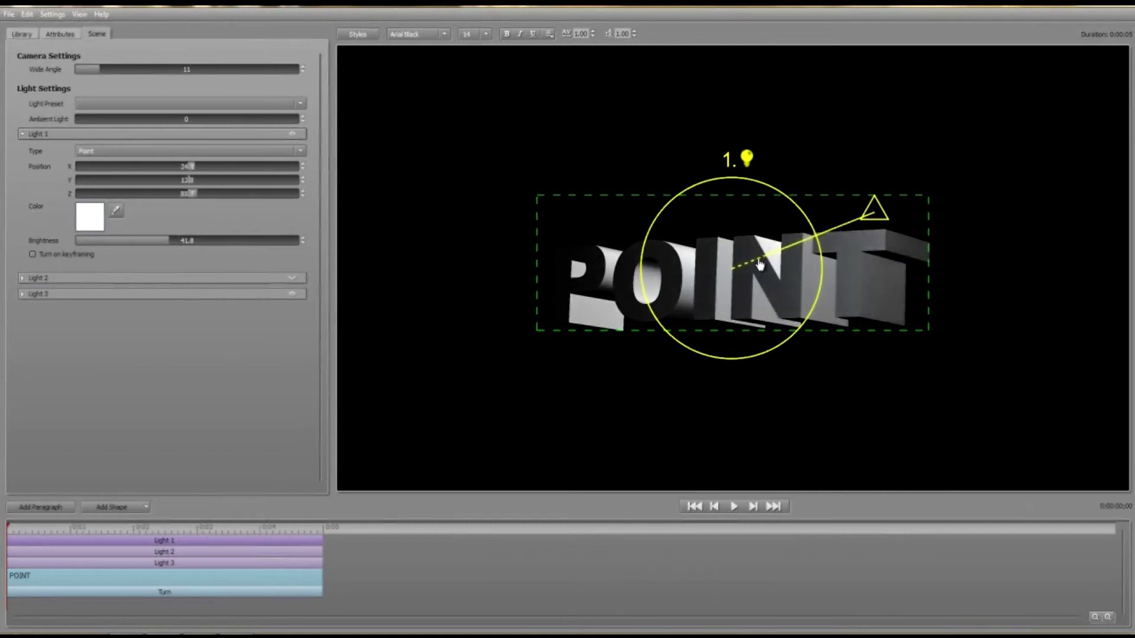
pyautogui.moveTo(760, 264); pyautogui.dragTo(760, 265)
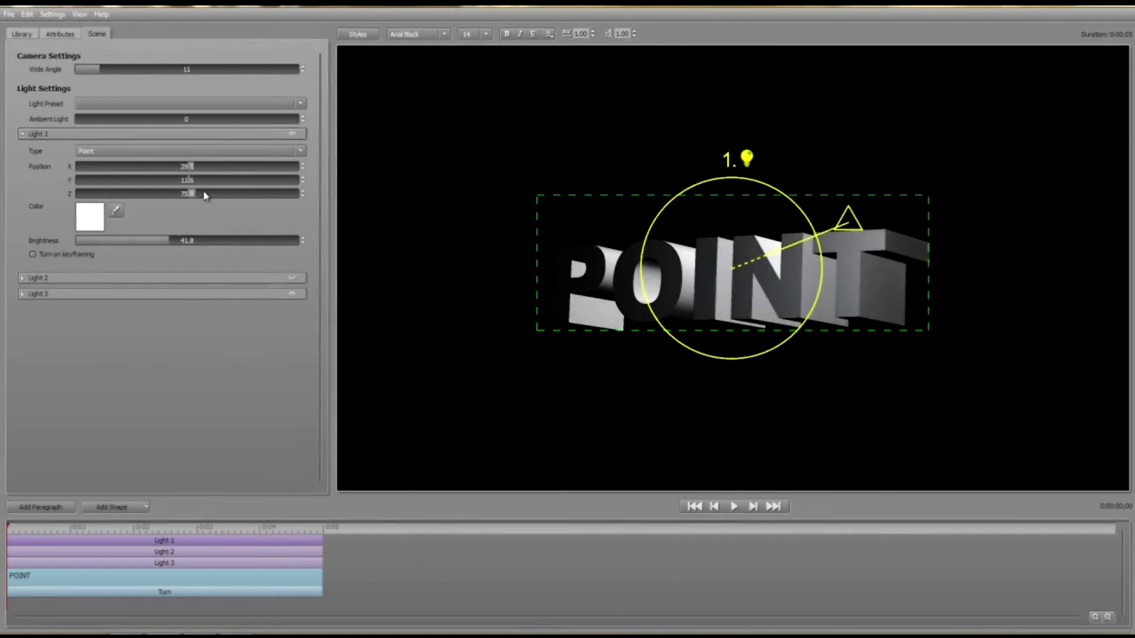
pyautogui.moveTo(196, 194)
pyautogui.mouseDown()
pyautogui.moveTo(208, 198)
pyautogui.moveTo(194, 198)
pyautogui.mouseUp()
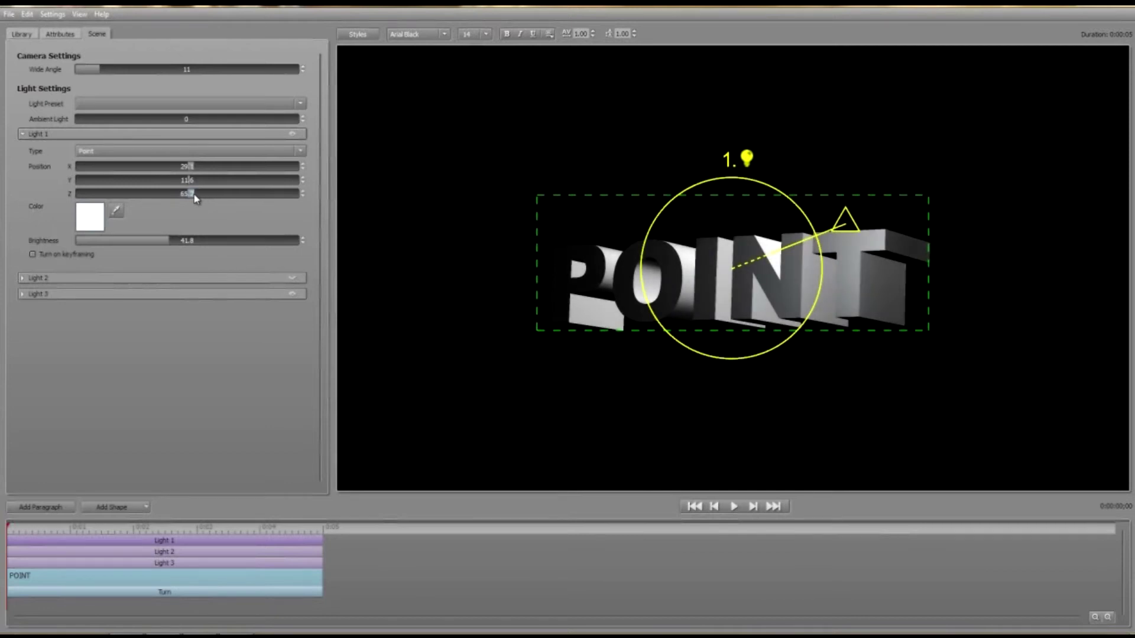
pyautogui.moveTo(195, 197)
pyautogui.mouseDown()
pyautogui.moveTo(85, 227)
pyautogui.moveTo(177, 190)
pyautogui.moveTo(246, 190)
pyautogui.moveTo(172, 206)
pyautogui.mouseUp()
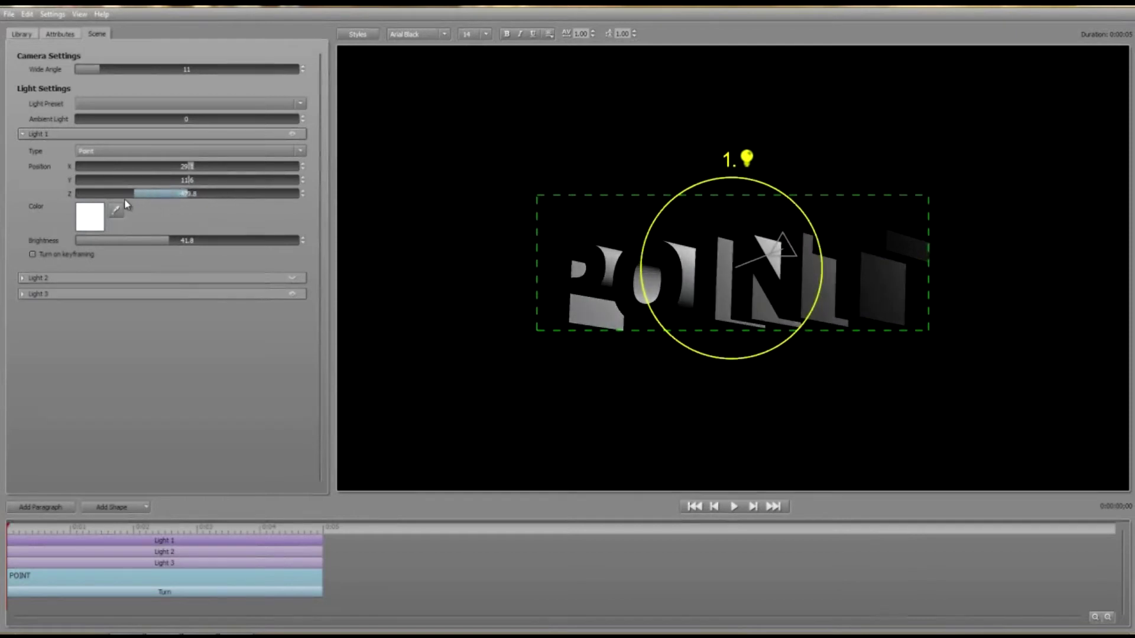
pyautogui.moveTo(129, 192)
pyautogui.mouseDown()
pyautogui.moveTo(107, 191)
pyautogui.moveTo(141, 179)
pyautogui.mouseUp()
pyautogui.moveTo(147, 167)
pyautogui.mouseDown()
pyautogui.moveTo(254, 152)
pyautogui.moveTo(138, 168)
pyautogui.moveTo(315, 180)
pyautogui.moveTo(245, 205)
pyautogui.mouseUp()
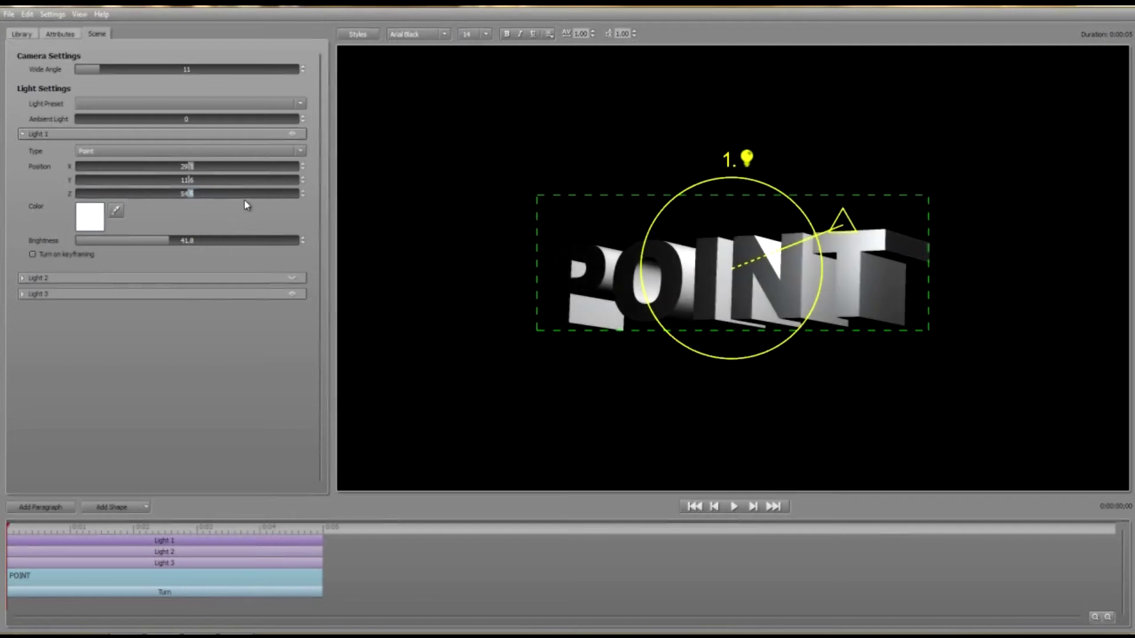
pyautogui.moveTo(798, 253)
pyautogui.mouseDown()
pyautogui.moveTo(761, 255)
pyautogui.moveTo(755, 237)
pyautogui.mouseUp()
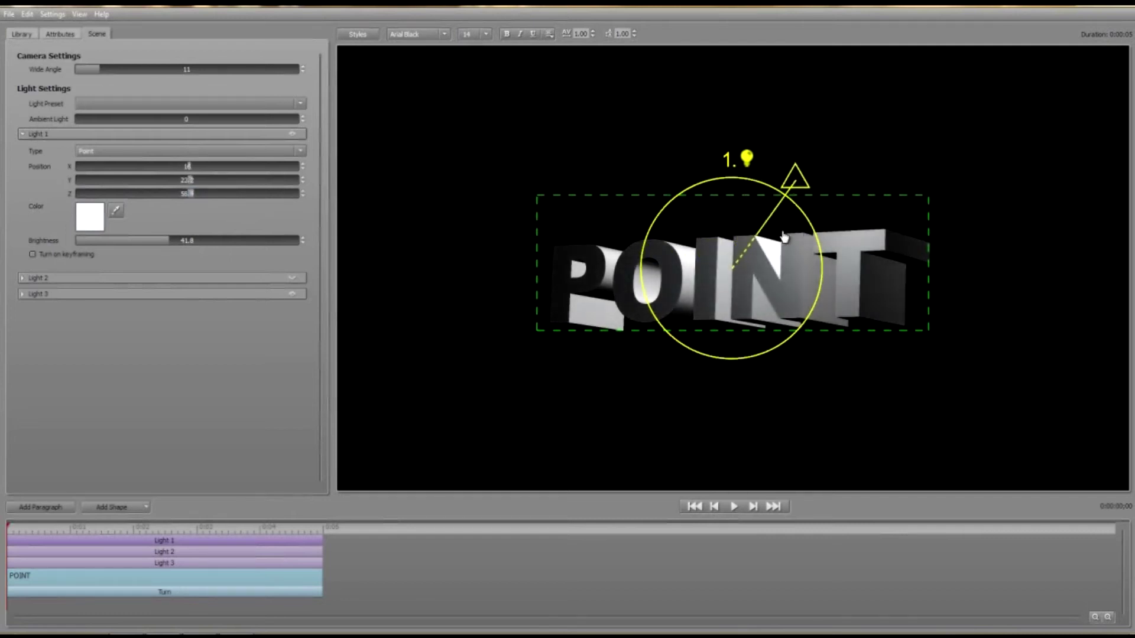
# Step: Tint the point light purple
pyautogui.click(89, 217)
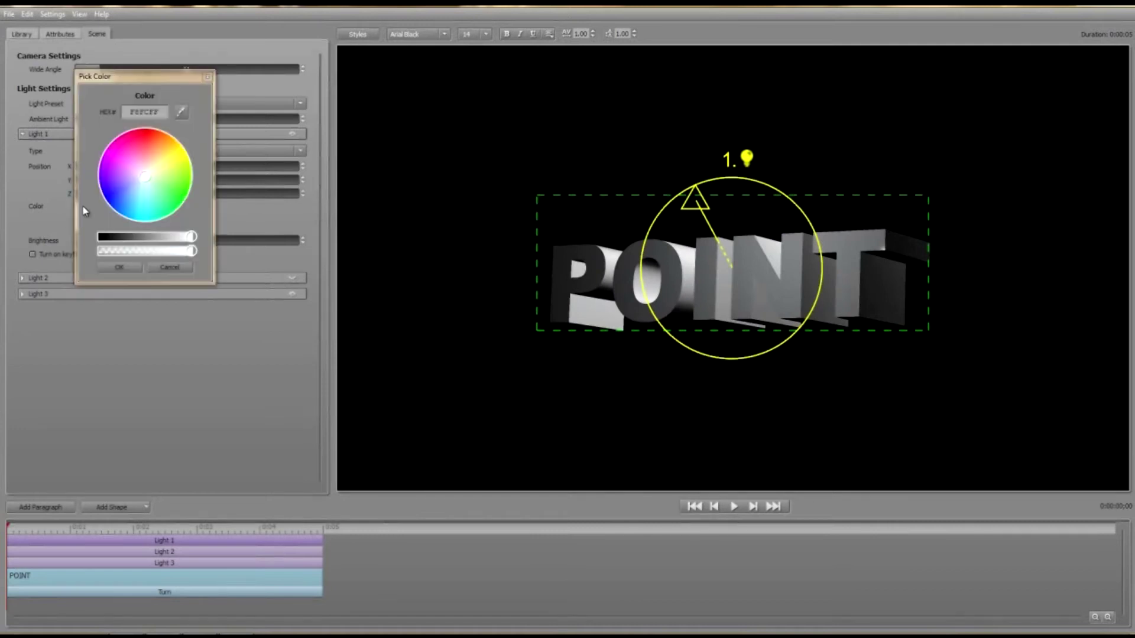
pyautogui.click(119, 178)
pyautogui.click(119, 268)
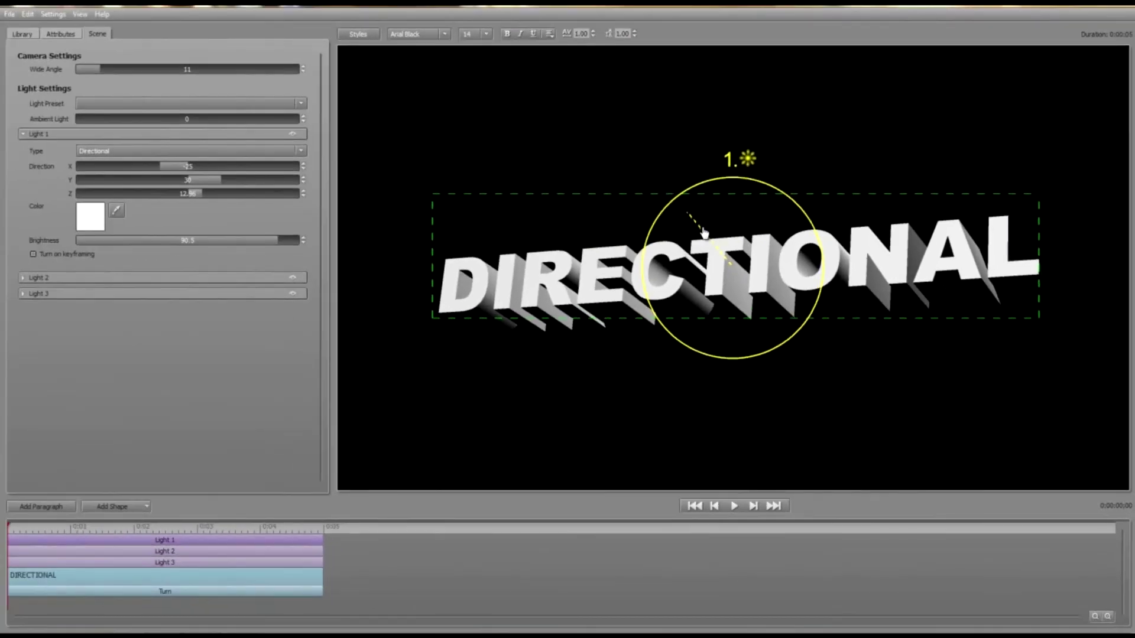
# Step: Swing the directional light's aim and lower its Direction Z to shade the letters grey
pyautogui.click(700, 234)
pyautogui.moveTo(701, 235); pyautogui.dragTo(721, 251)
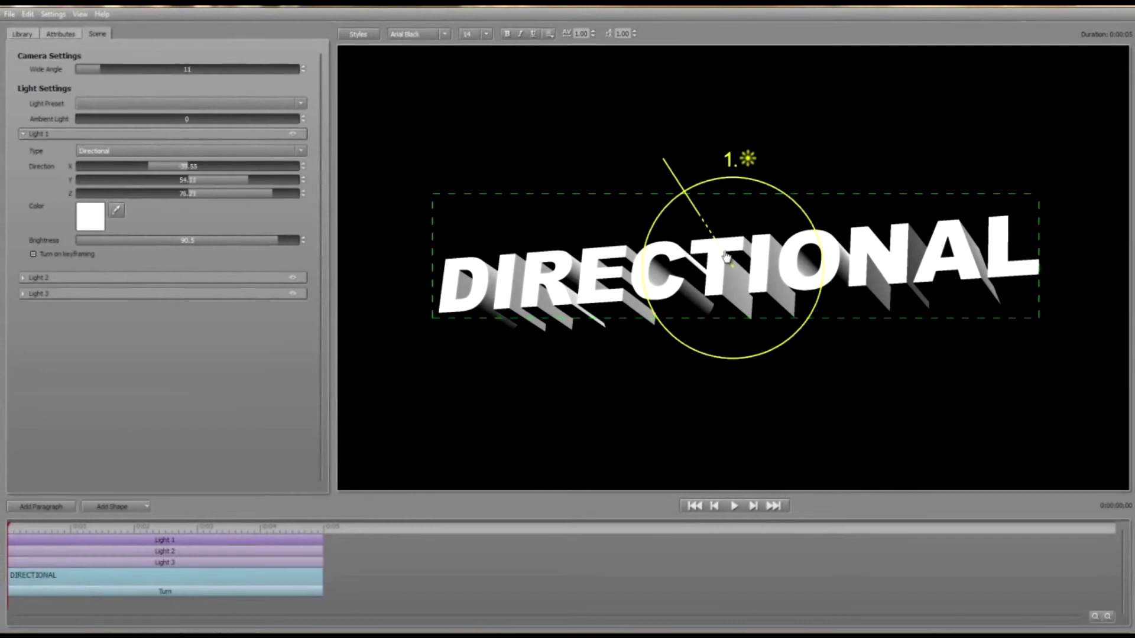
pyautogui.moveTo(722, 251)
pyautogui.mouseDown()
pyautogui.moveTo(709, 232)
pyautogui.moveTo(793, 254)
pyautogui.moveTo(731, 236)
pyautogui.moveTo(681, 241)
pyautogui.mouseUp()
pyautogui.click(249, 196)
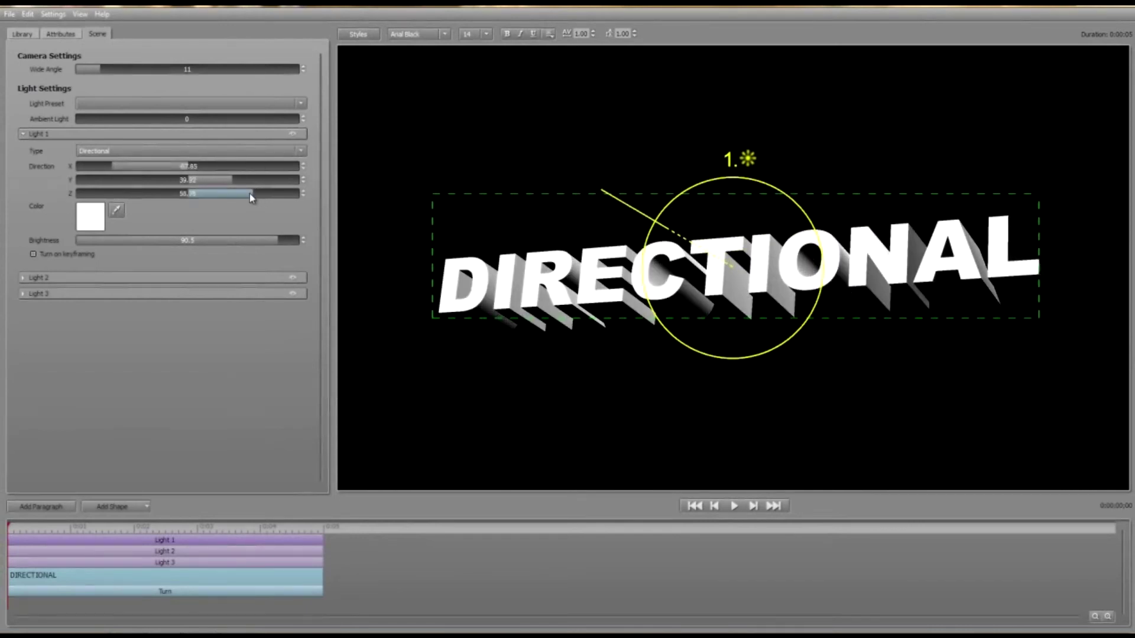
pyautogui.moveTo(216, 198); pyautogui.dragTo(44, 178)
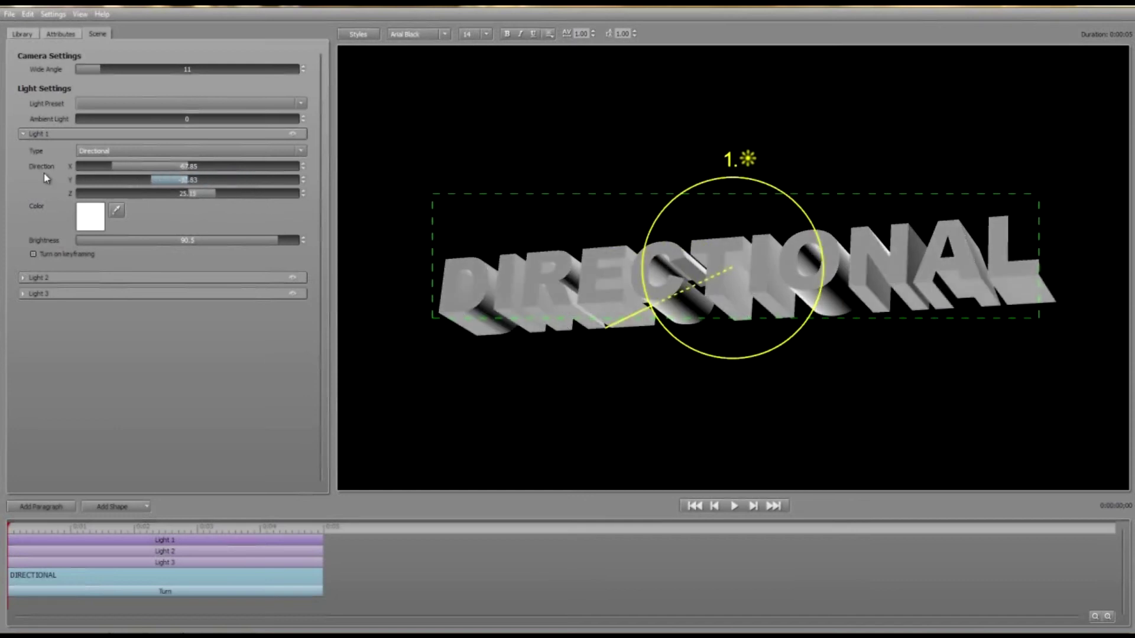